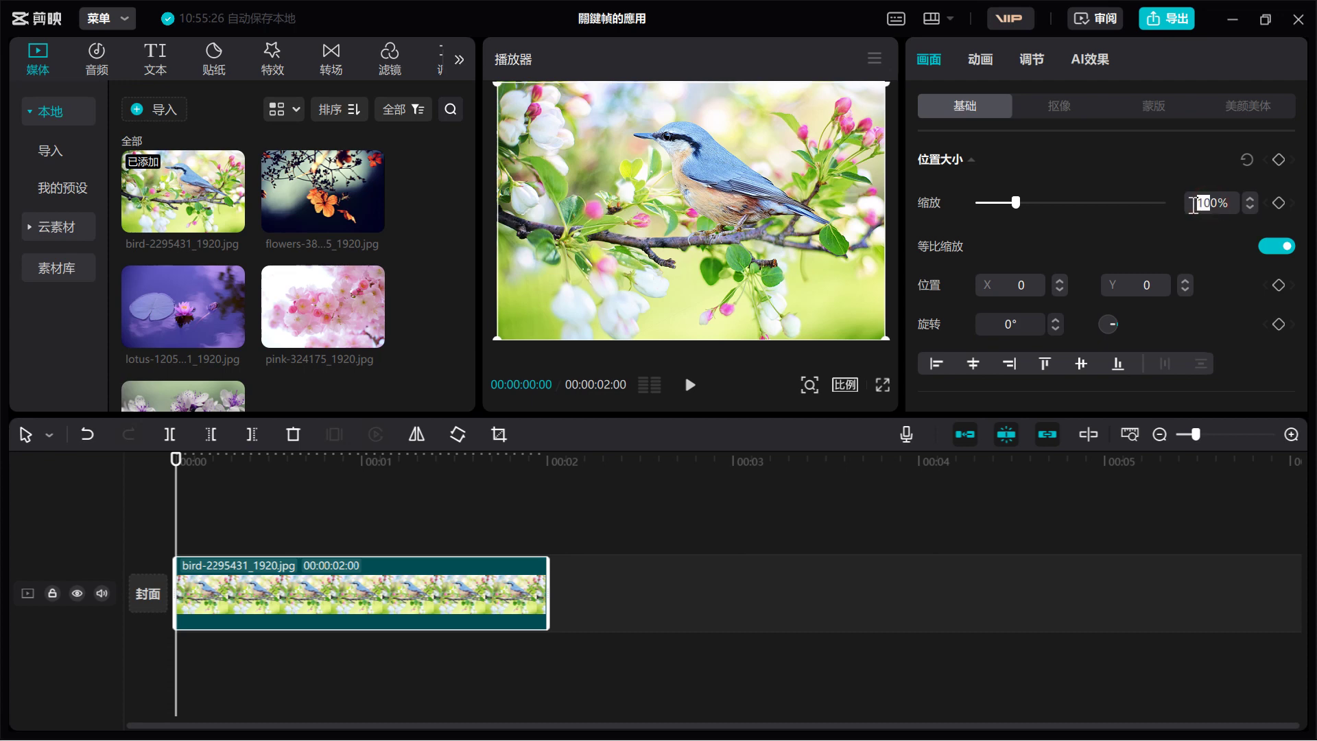
# Set the bird clip's scale to 50% and add a rotation keyframe at the start of the clip
pyautogui.write('5')
pyautogui.press('Return')
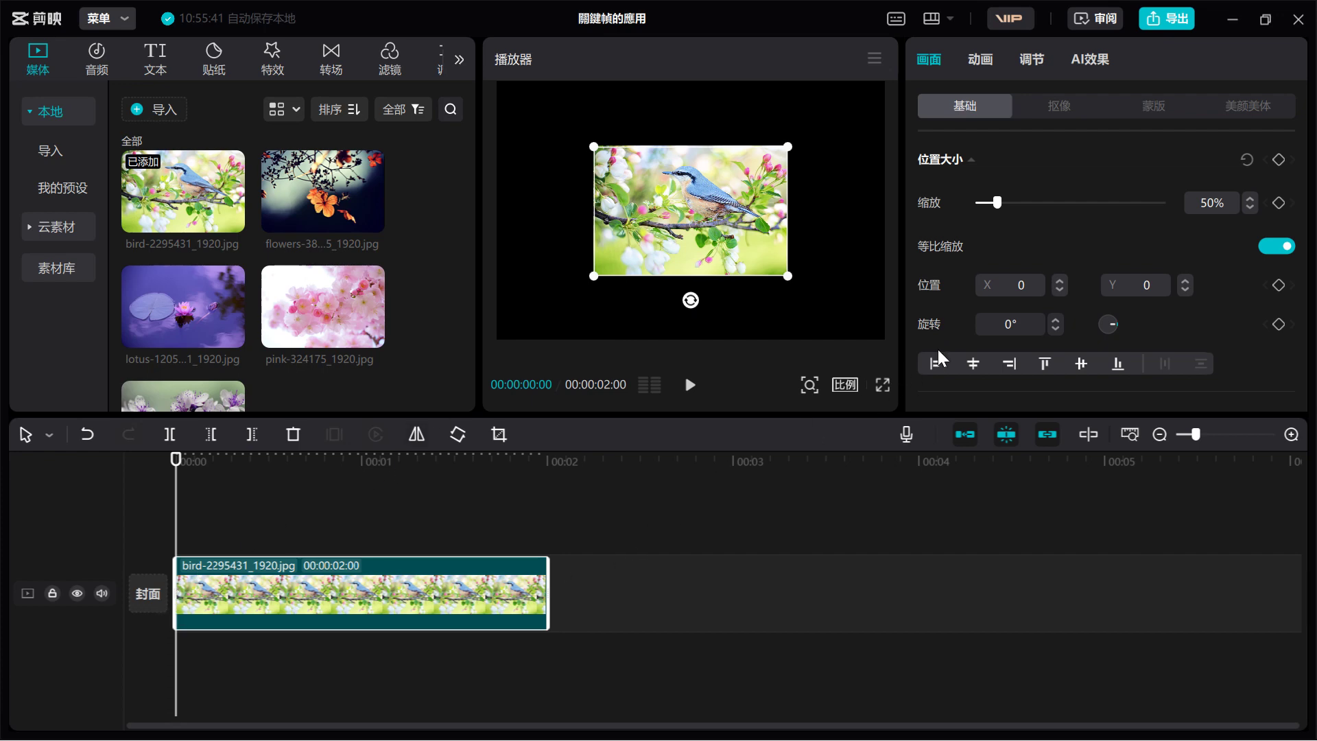
pyautogui.click(1270, 325)
# Set the rotation to 360° with a keyframe at the clip's end and play the animation from the start
pyautogui.moveTo(175, 474); pyautogui.dragTo(546, 509)
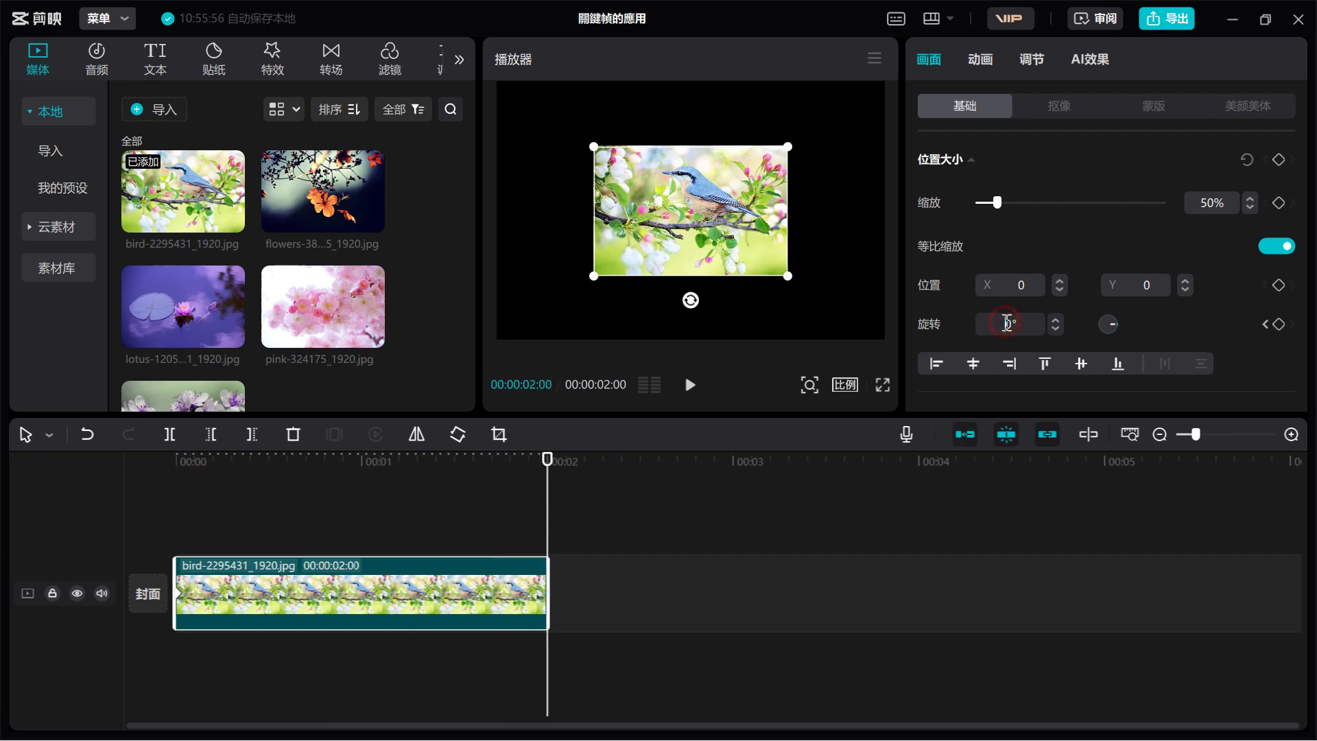
pyautogui.write('36')
pyautogui.press('Return')
pyautogui.click(1277, 324)
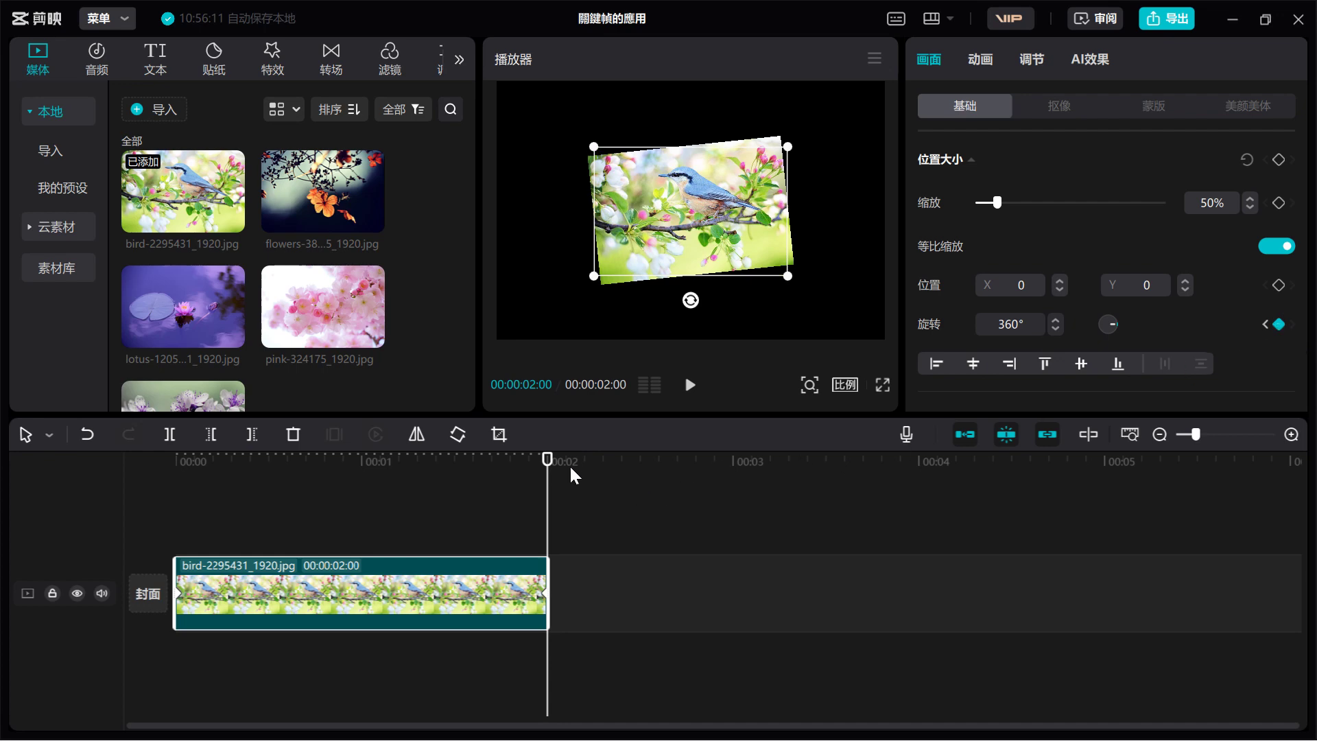
pyautogui.moveTo(547, 463); pyautogui.dragTo(103, 485)
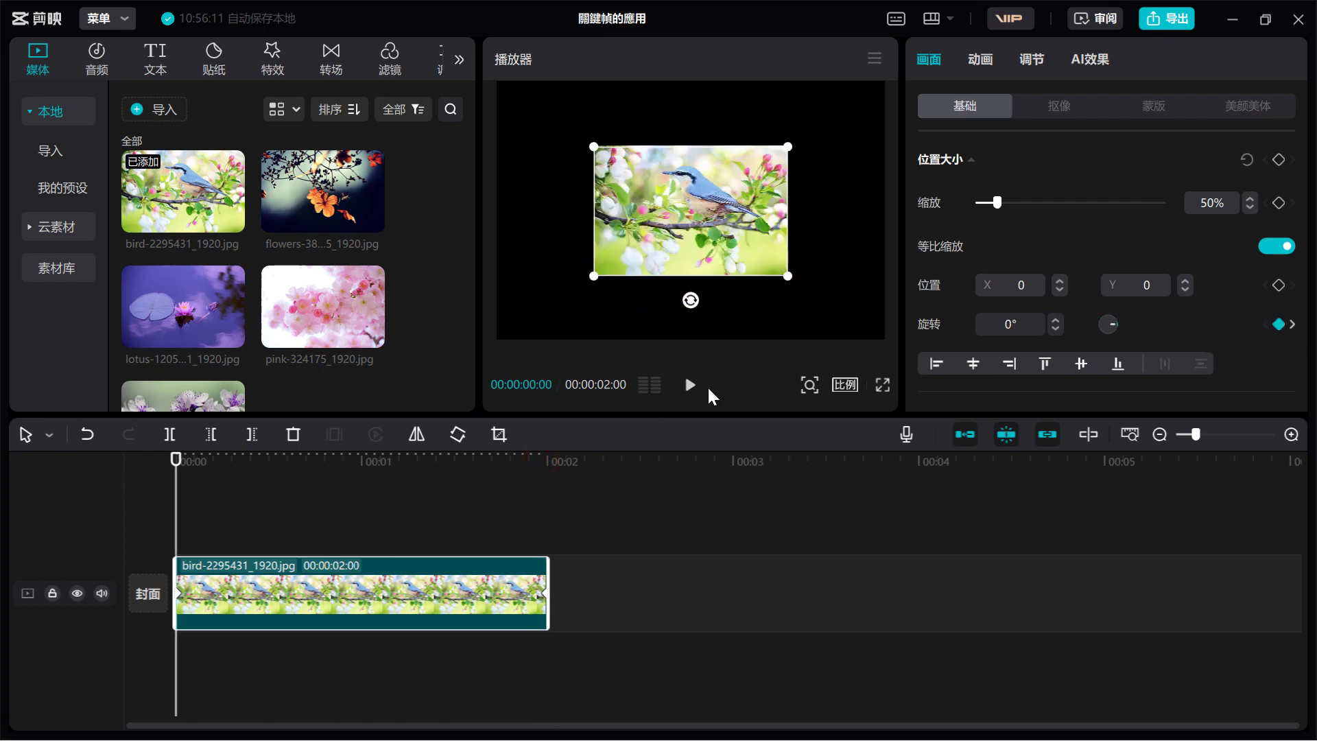
pyautogui.click(692, 387)
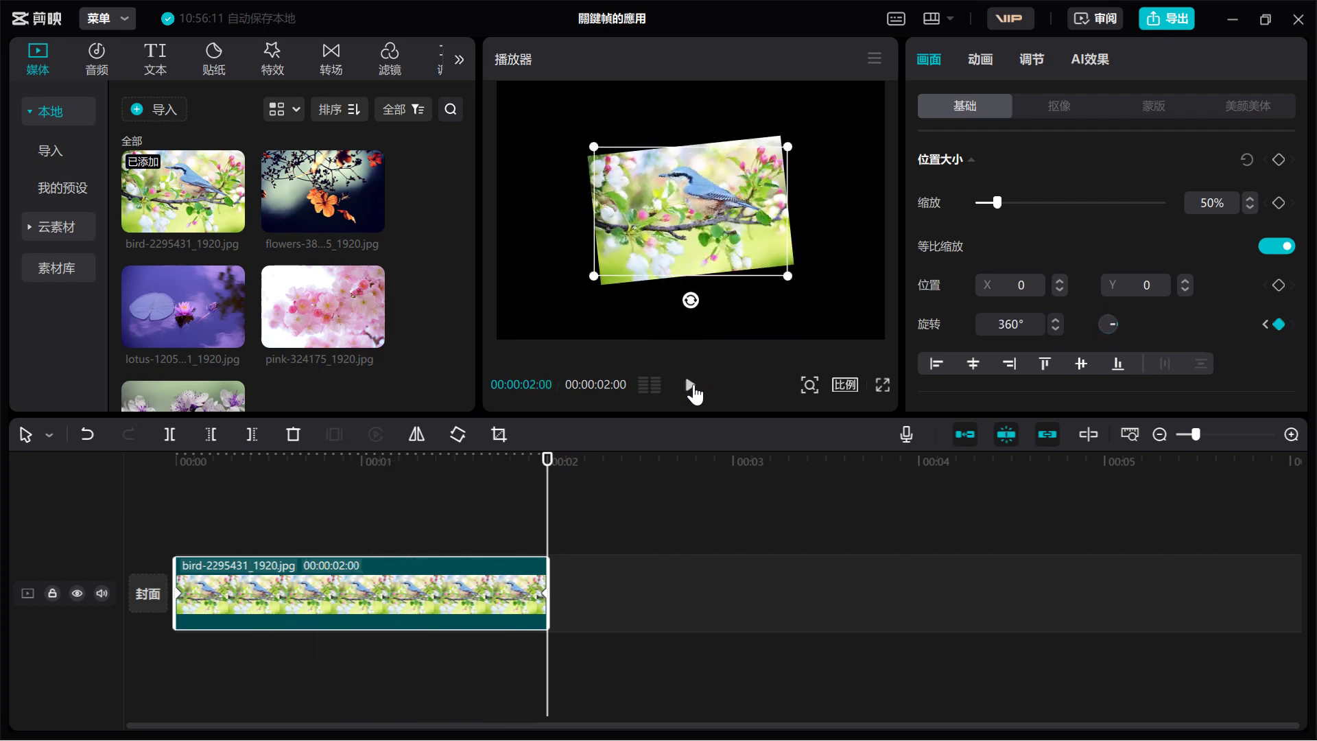
# Set the rotation at the clip's end to 720° and play the animation from the start
pyautogui.moveTo(546, 460); pyautogui.dragTo(582, 530)
pyautogui.moveTo(1011, 324); pyautogui.dragTo(994, 325)
pyautogui.write('72')
pyautogui.press('Return')
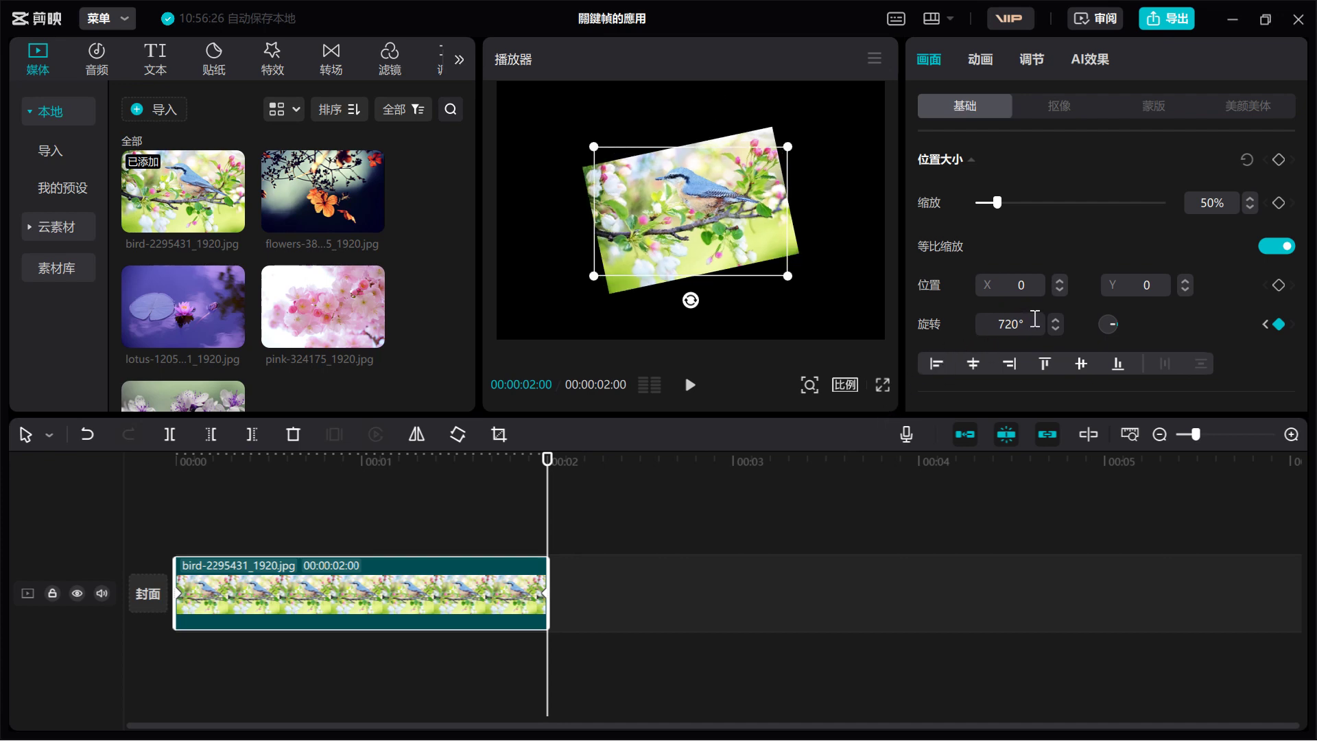
pyautogui.moveTo(546, 457); pyautogui.dragTo(175, 459)
pyautogui.click(691, 385)
pyautogui.moveTo(546, 461); pyautogui.dragTo(135, 455)
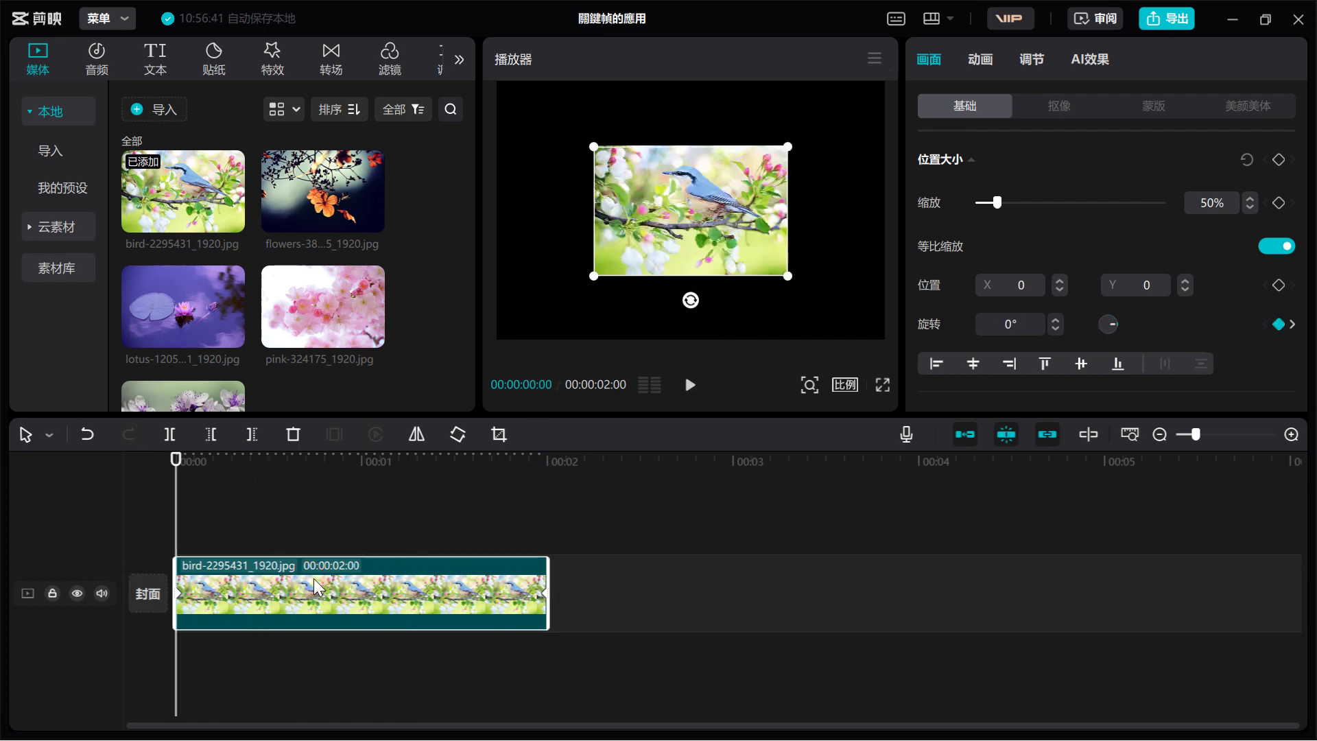
# Replace the animated clip with a fresh copy of the bird image at the timeline's start and set its scale to 50%
pyautogui.press('Delete')
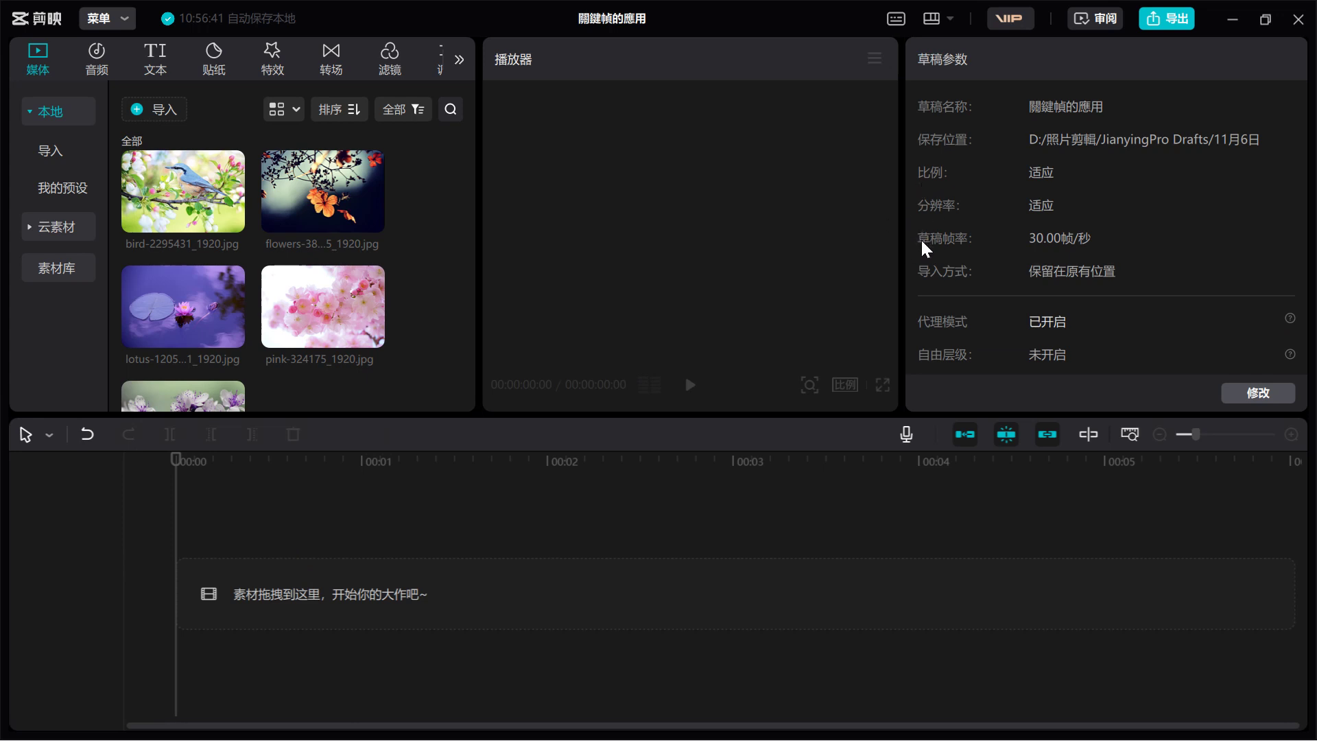
pyautogui.moveTo(332, 173)
pyautogui.moveTo(166, 190); pyautogui.dragTo(177, 588)
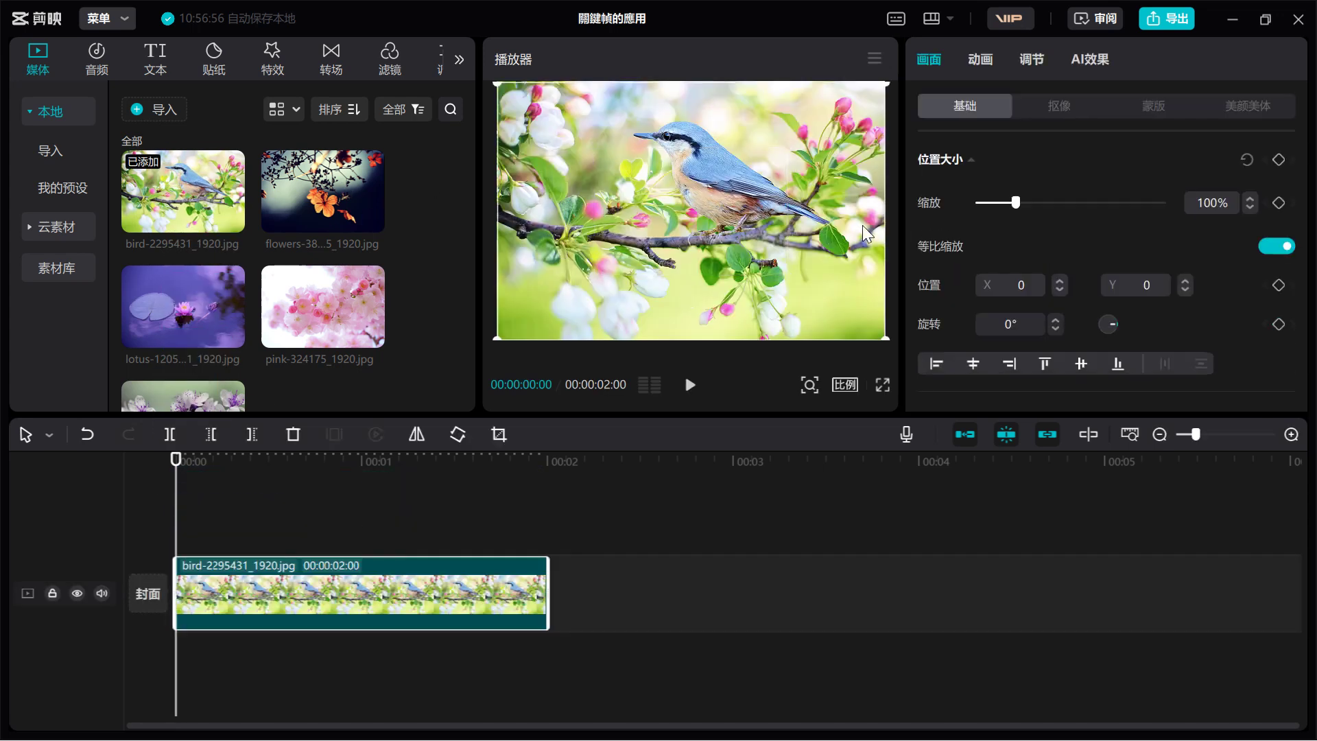
pyautogui.moveTo(1205, 199); pyautogui.dragTo(1192, 205)
pyautogui.write('50')
pyautogui.press('Return')
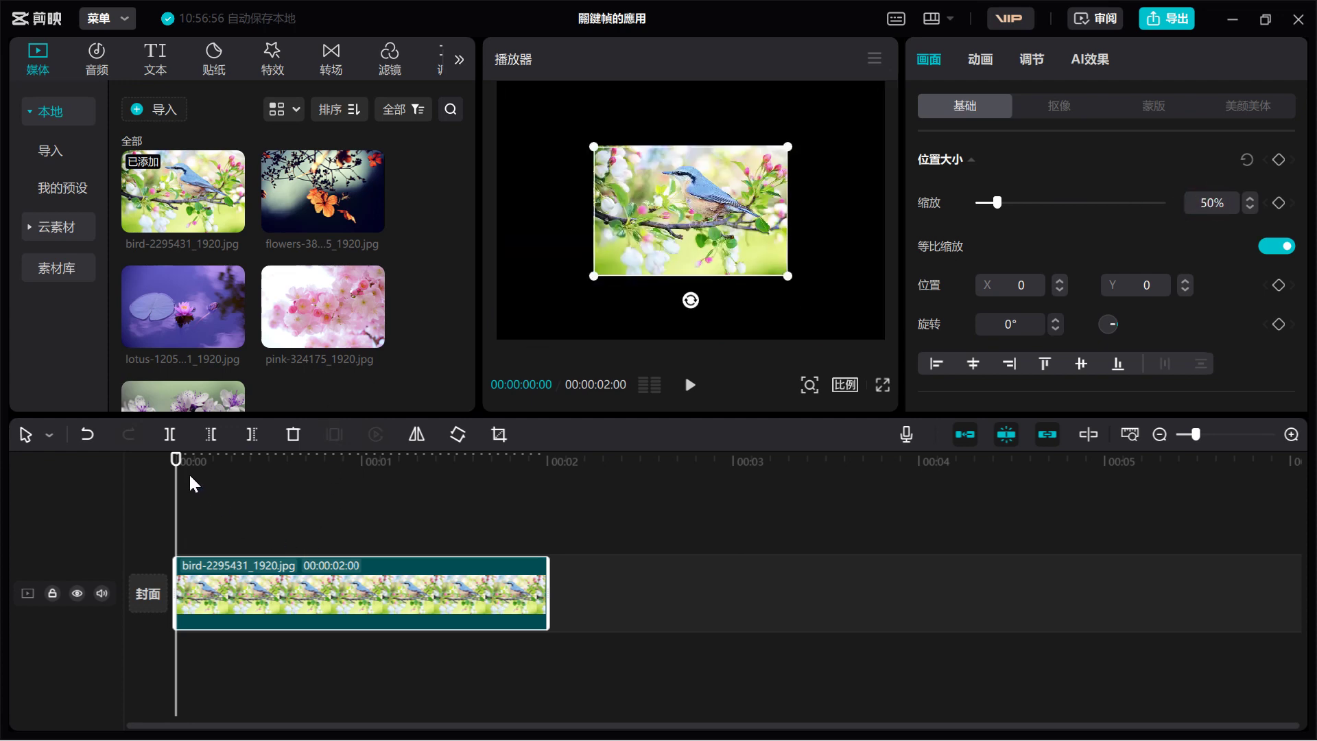
# Move the image horizontally past the frame's right edge to X 2879 and add position and rotation keyframes at the clip's start
pyautogui.moveTo(180, 480); pyautogui.dragTo(120, 464)
pyautogui.moveTo(667, 220); pyautogui.dragTo(948, 220)
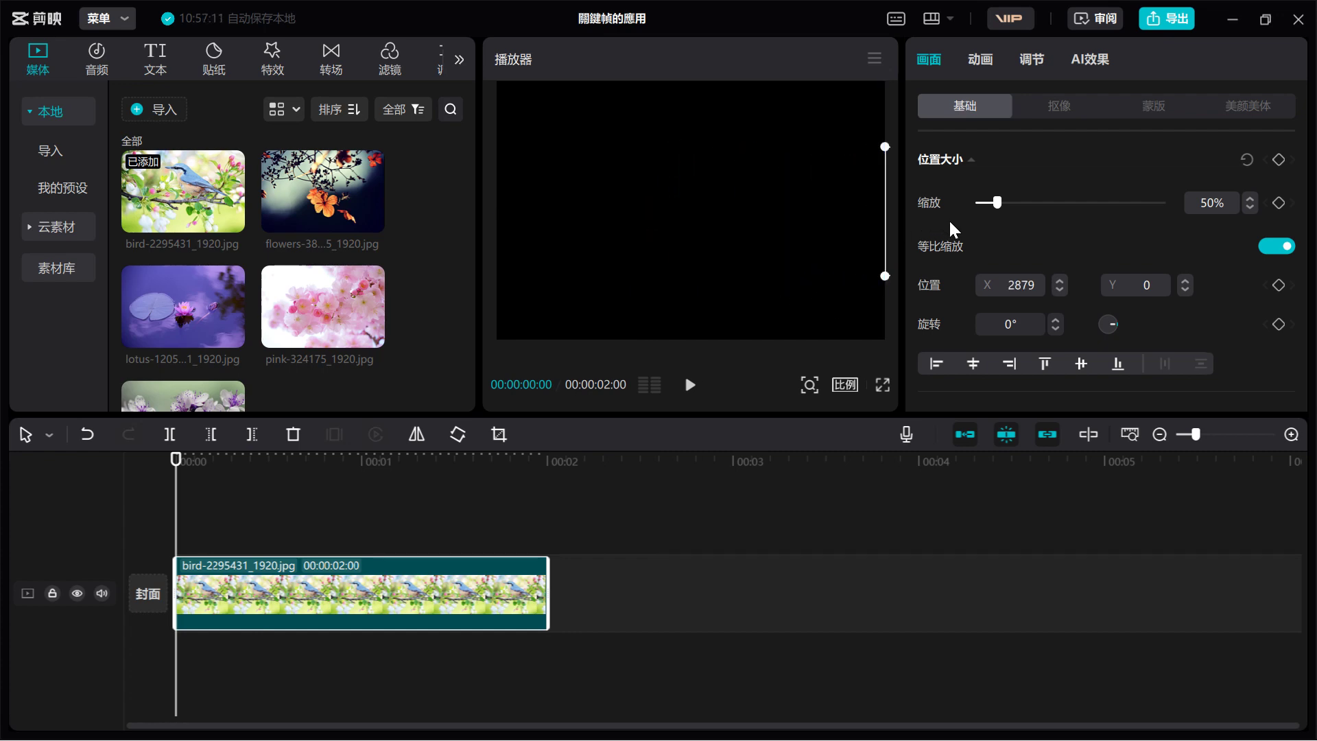
pyautogui.doubleClick(1005, 284)
pyautogui.click(1280, 286)
pyautogui.click(1280, 323)
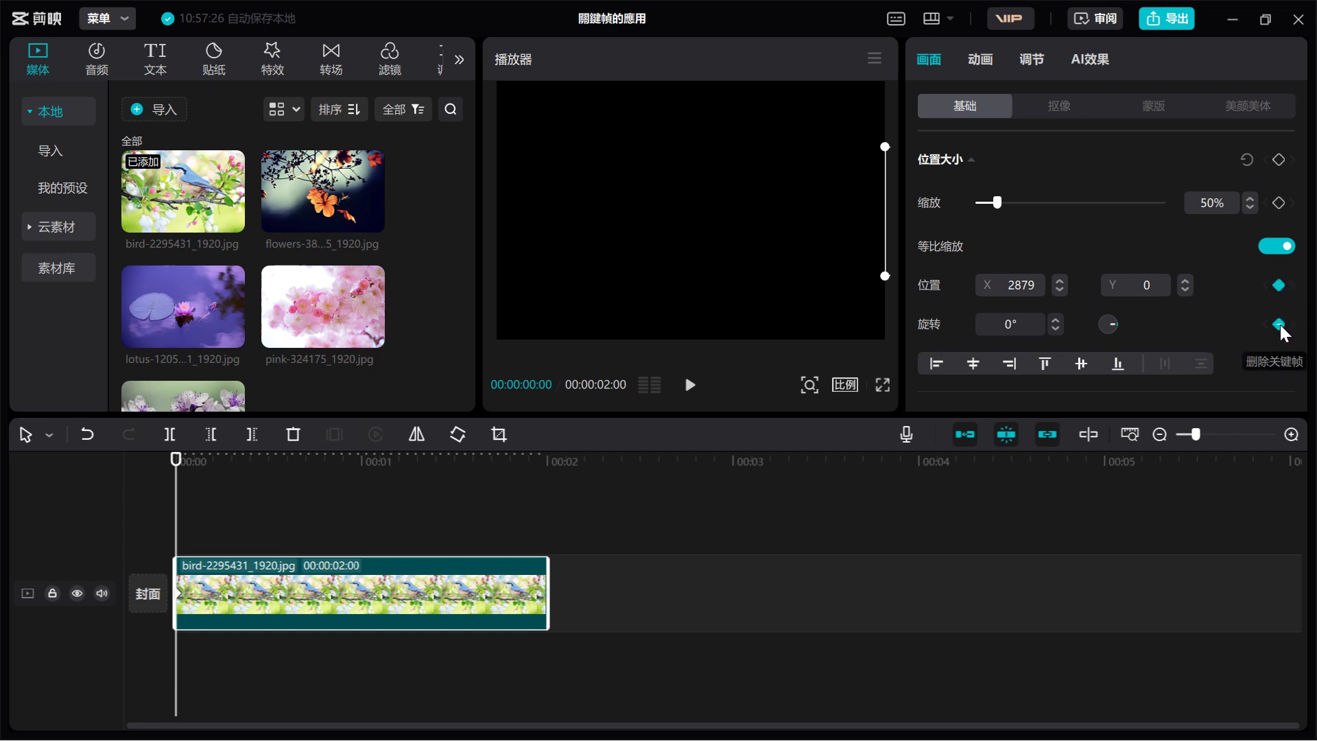
# Set the image's X position to -2879 at the 2-second end of the clip
pyautogui.moveTo(177, 458); pyautogui.dragTo(543, 479)
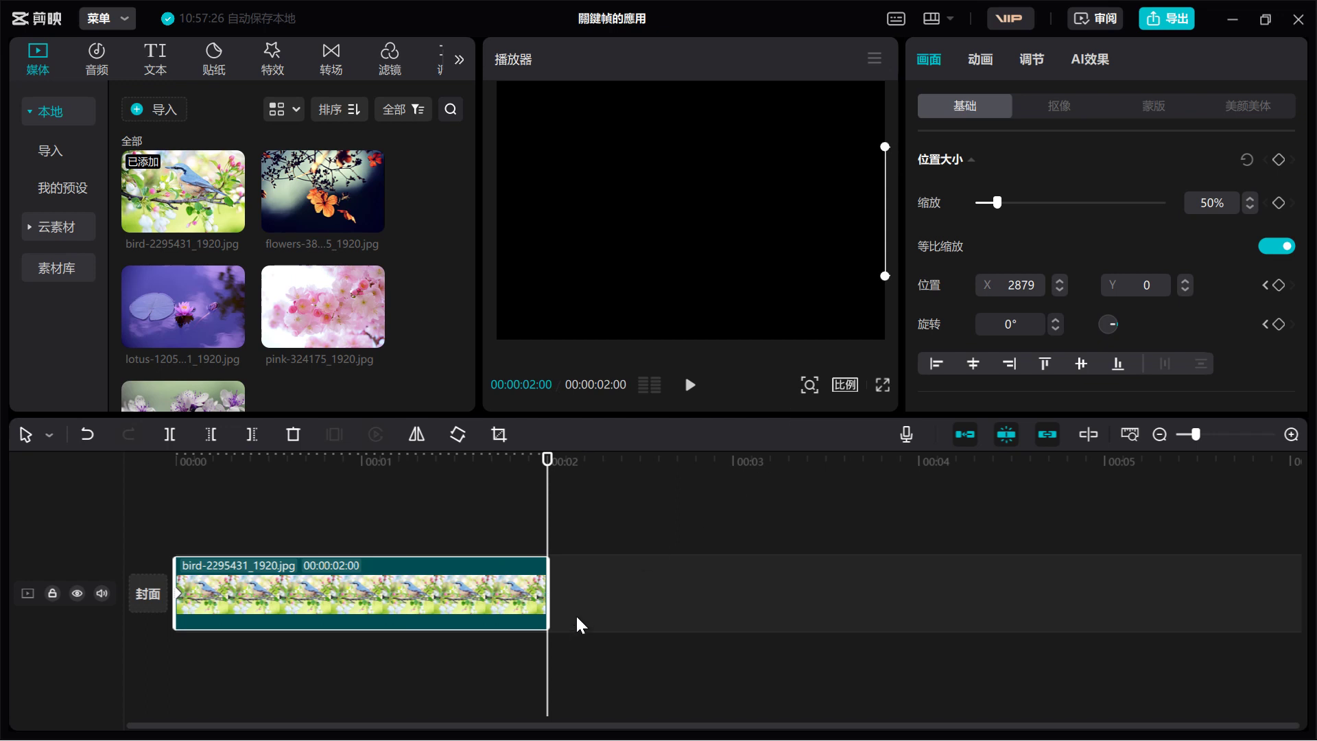
pyautogui.click(1017, 283)
pyautogui.write('-')
pyautogui.press('Return')
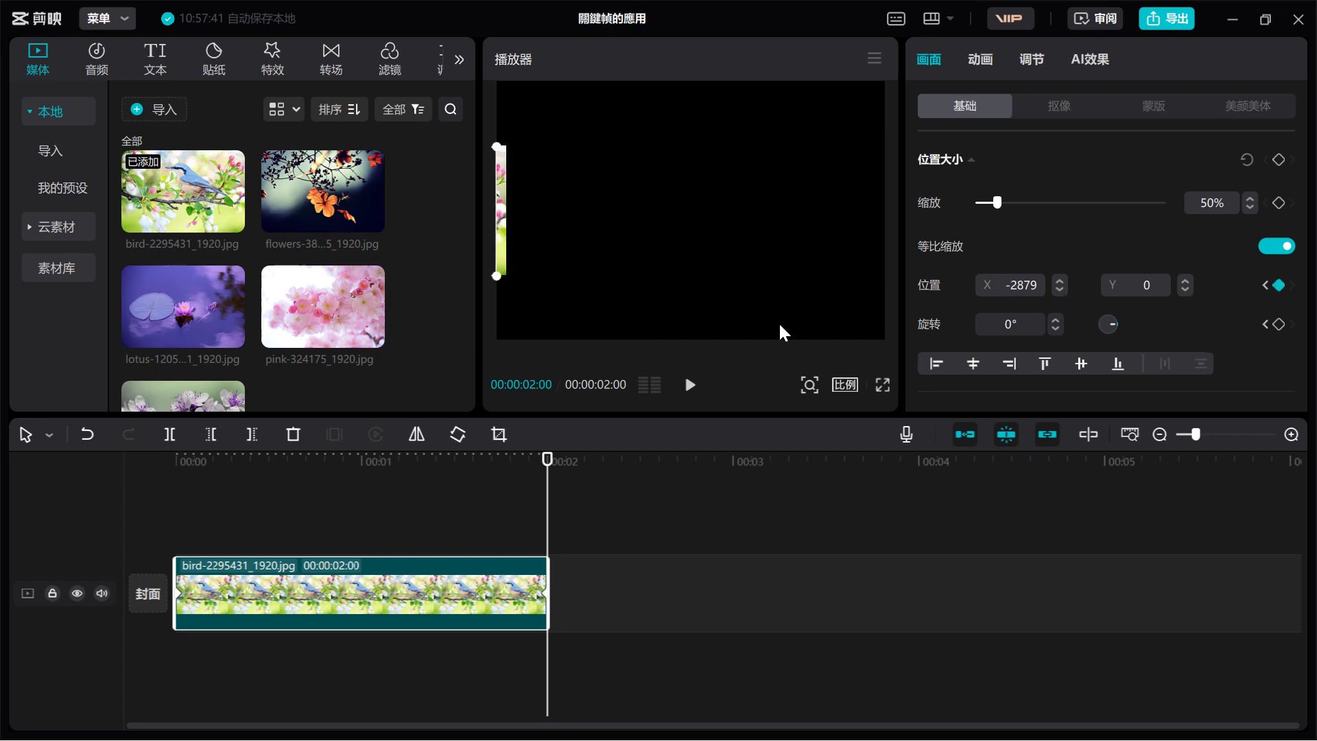
# Set the rotation at the clip's end to 720° and play the rolling animation
pyautogui.click(997, 325)
pyautogui.press('Return')
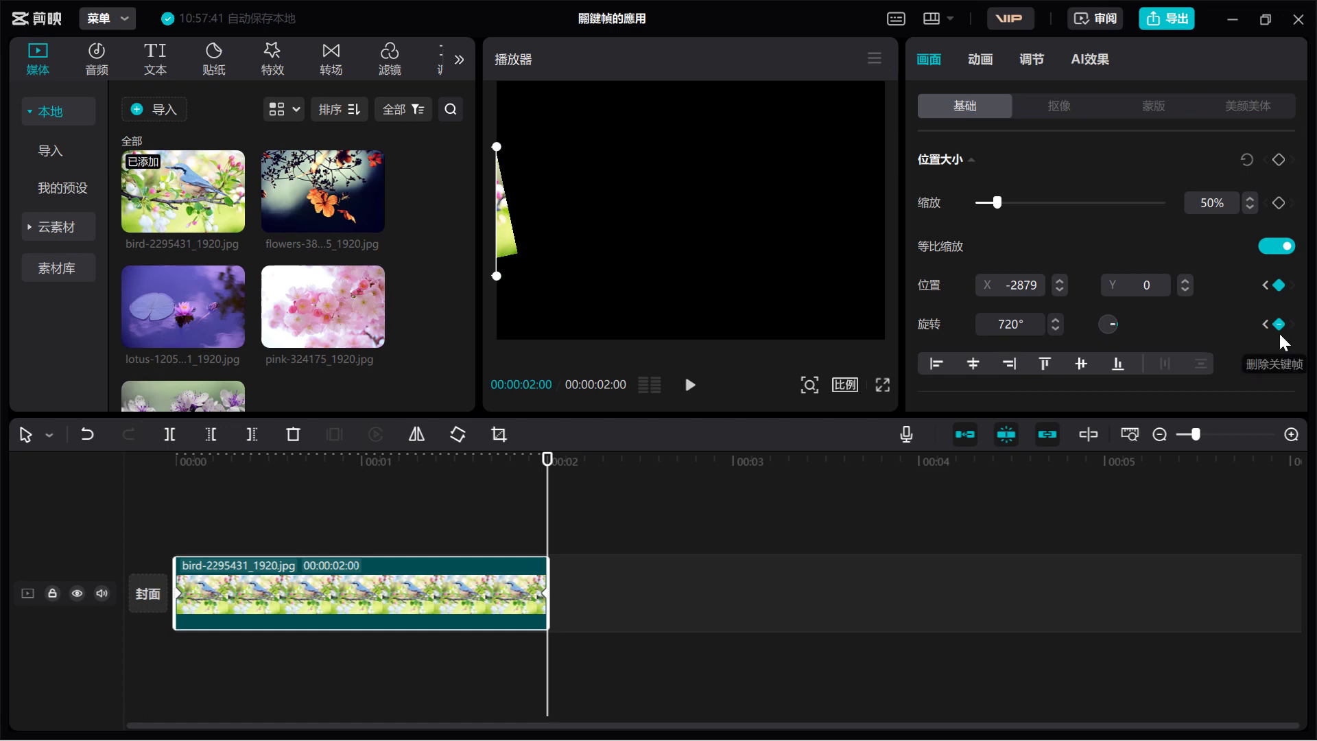
pyautogui.click(691, 385)
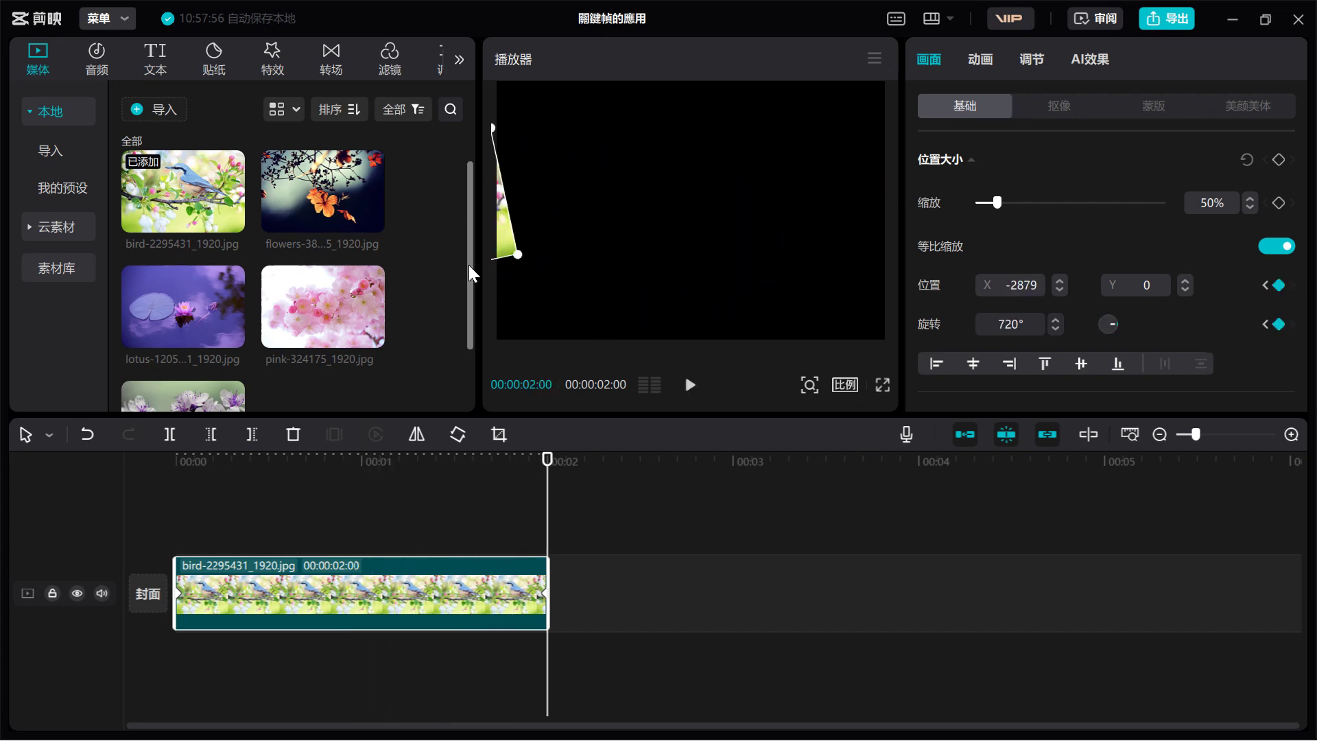
pyautogui.click(692, 388)
# Reverse the roll by setting the end rotation to -720° and play the clip
pyautogui.click(994, 322)
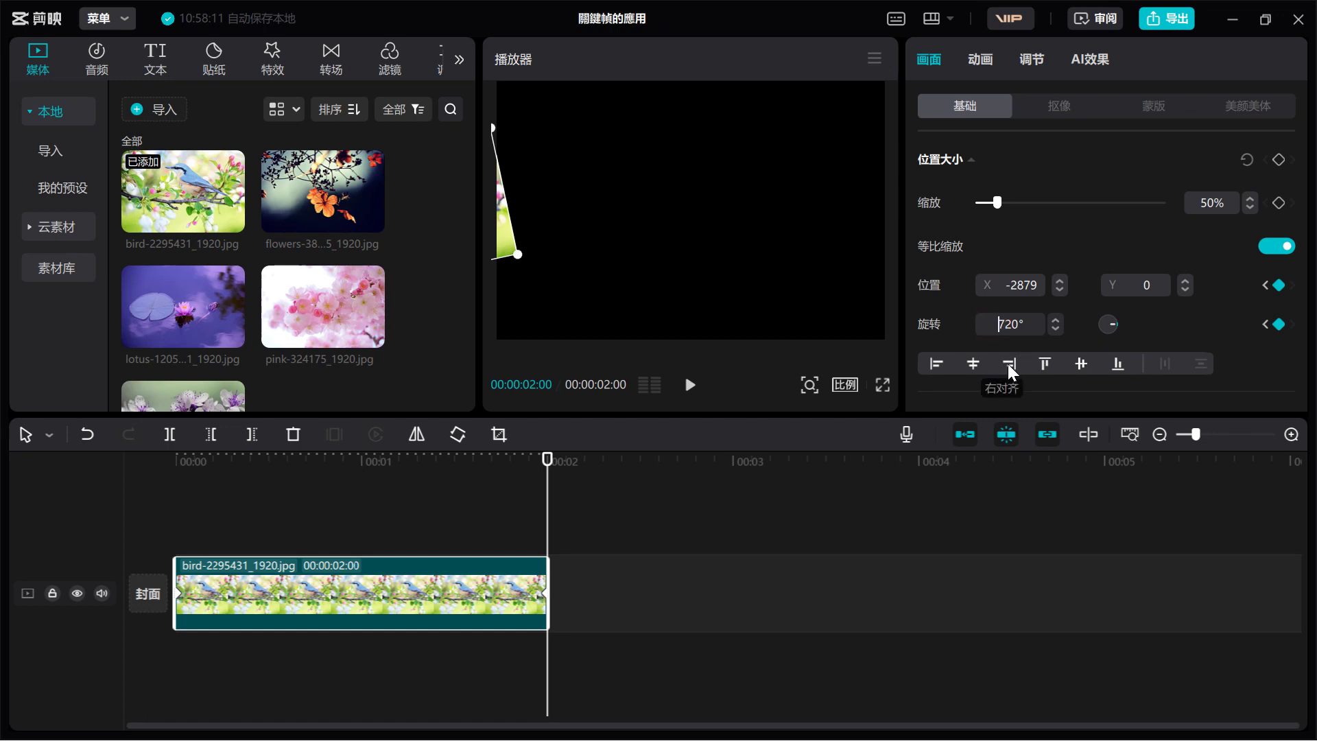
pyautogui.write('-')
pyautogui.click(689, 385)
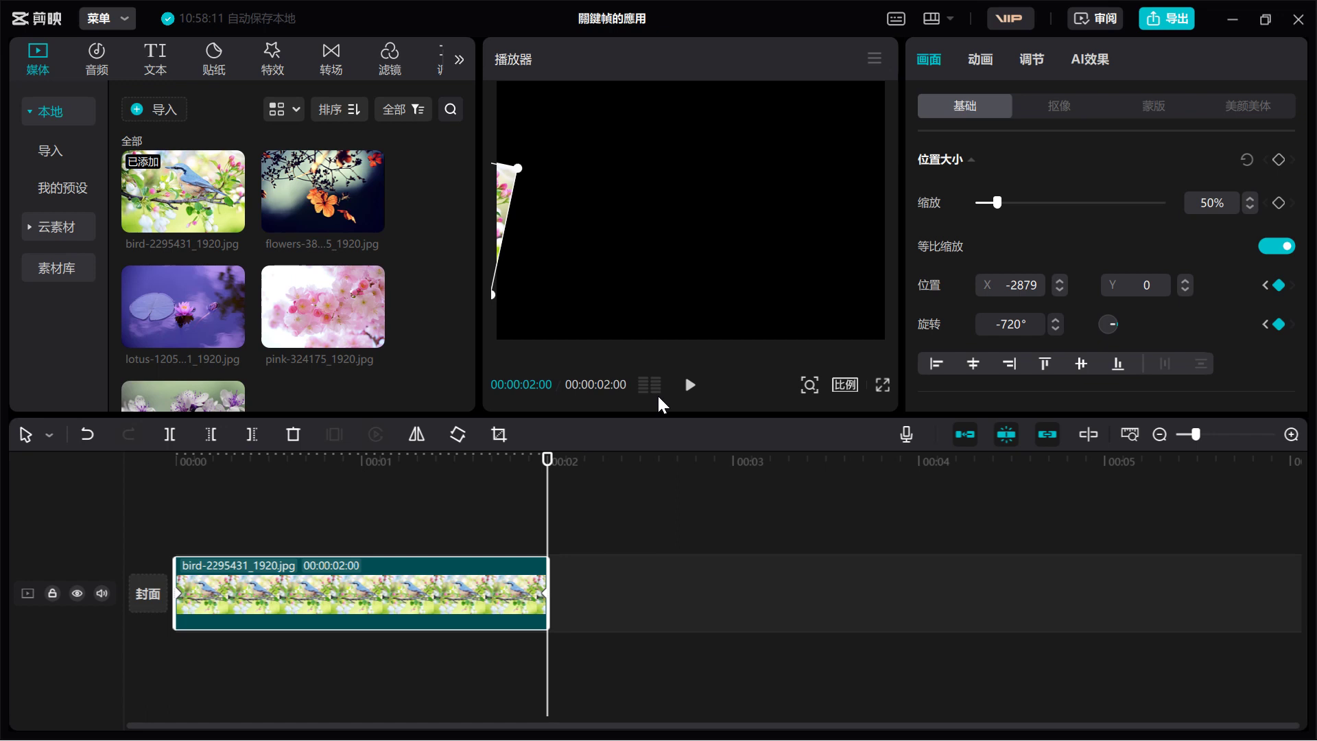
# Delete the animated clip, add the bird image to the empty timeline again, and set its scale to 50%
pyautogui.click(465, 585)
pyautogui.press('Delete')
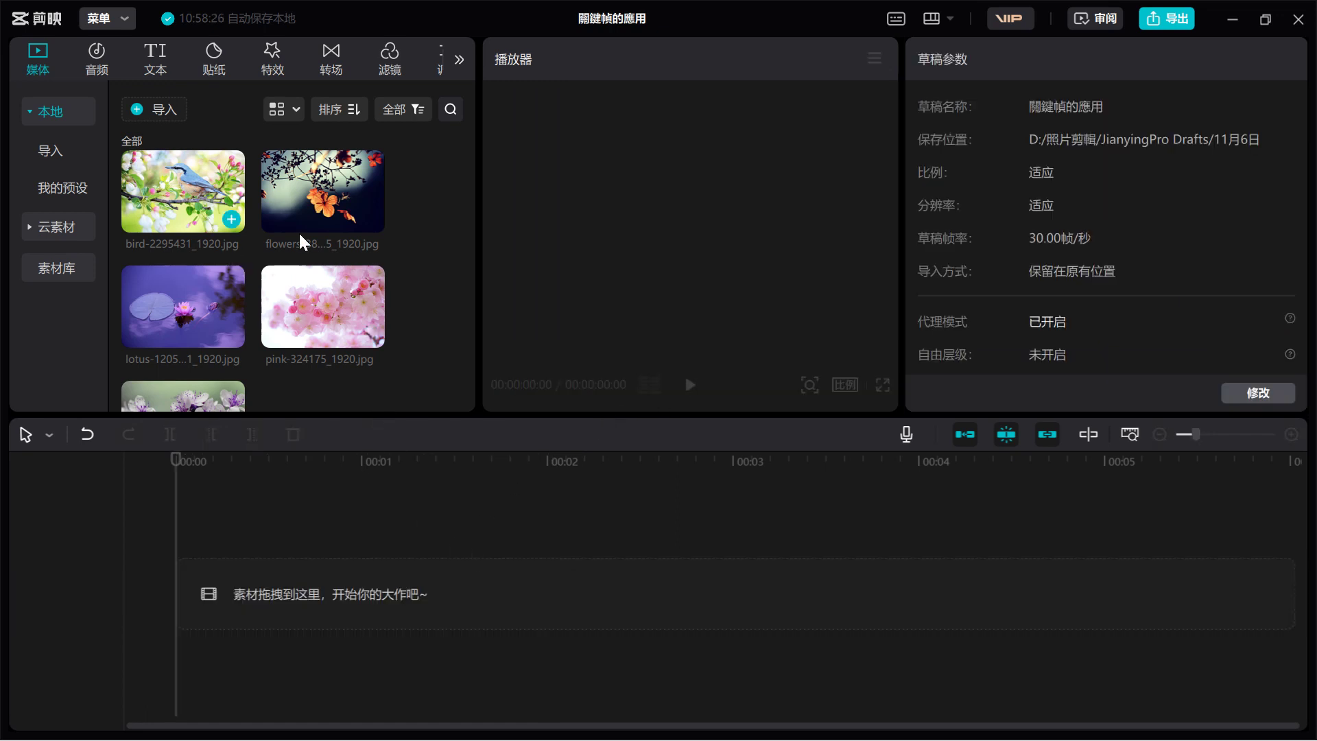
pyautogui.click(191, 195)
pyautogui.moveTo(179, 195); pyautogui.dragTo(172, 591)
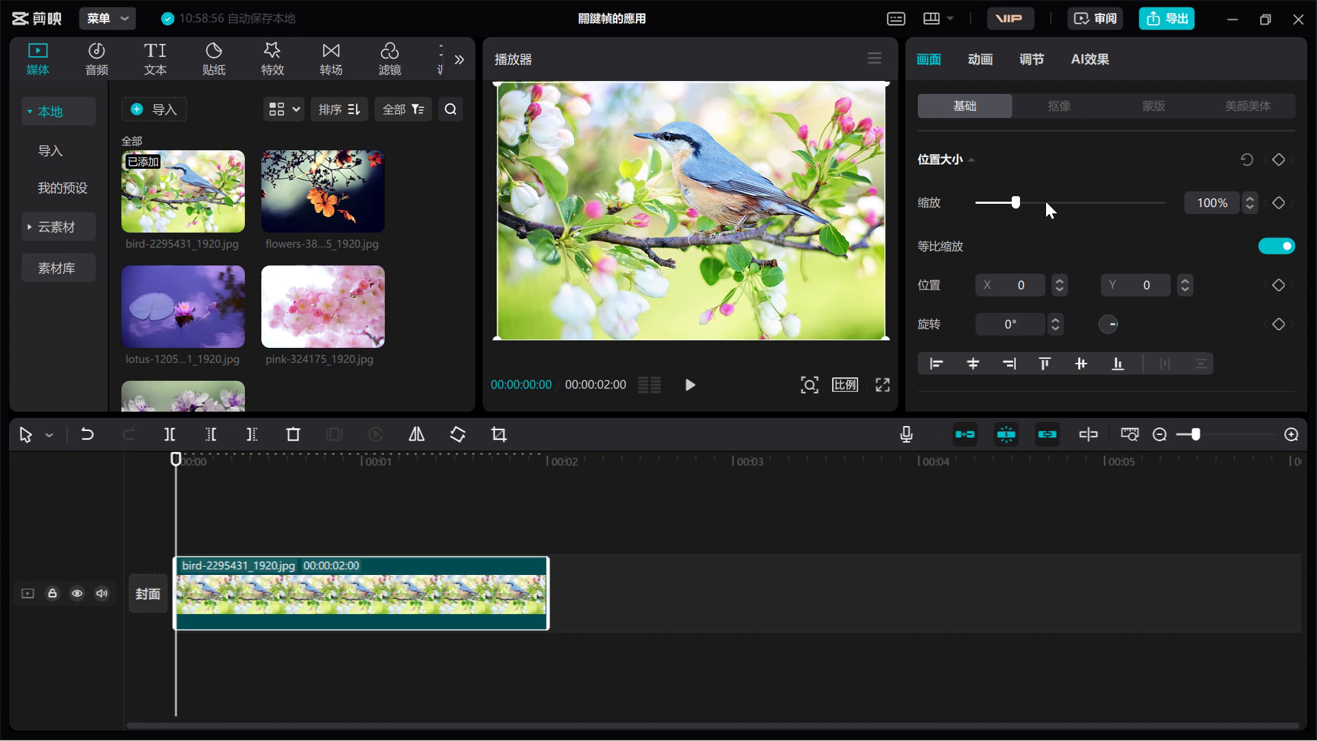
pyautogui.write('50')
pyautogui.press('Return')
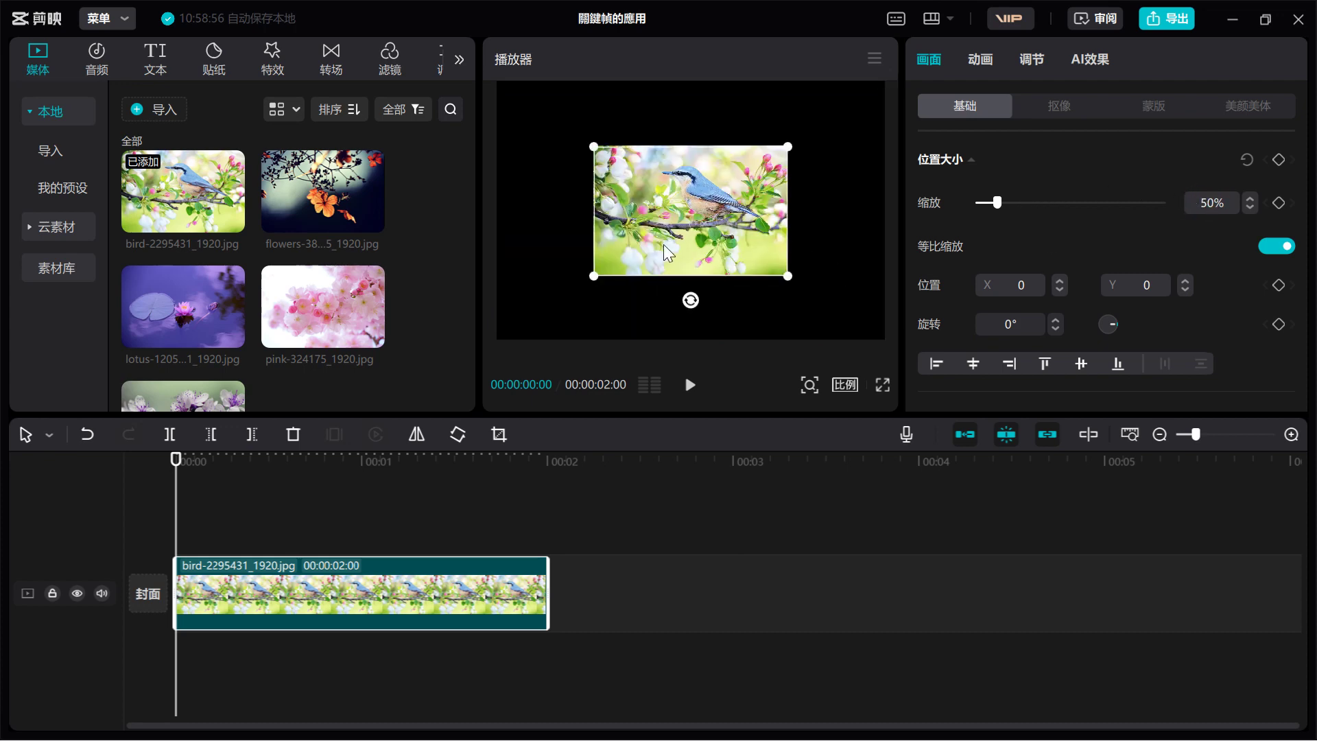
# Add position and rotation keyframes at the clip's start, with the image moved off the frame's right side to X 2879
pyautogui.moveTo(177, 520); pyautogui.dragTo(61, 504)
pyautogui.moveTo(141, 494)
pyautogui.mouseDown()
pyautogui.moveTo(370, 497)
pyautogui.moveTo(154, 506)
pyautogui.mouseUp()
pyautogui.click(1279, 286)
pyautogui.moveTo(697, 238); pyautogui.dragTo(988, 237)
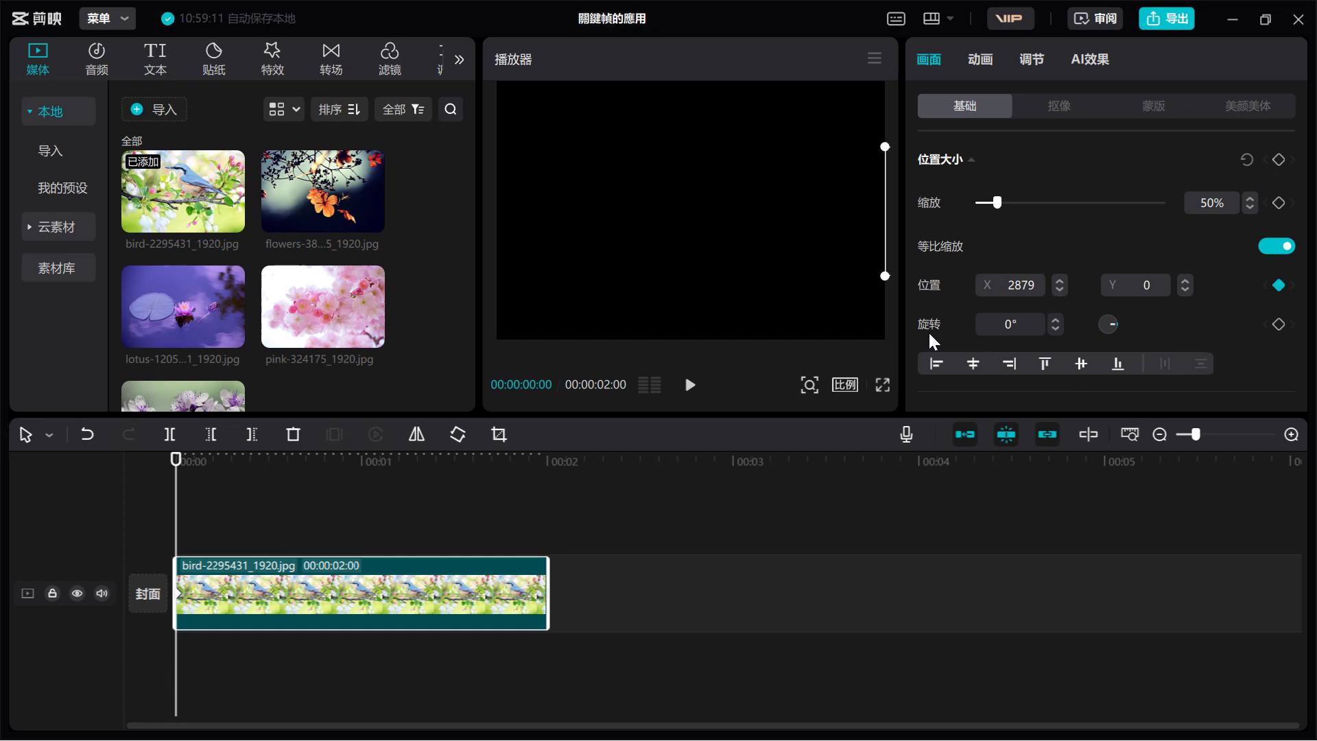
pyautogui.click(1279, 324)
# Keyframe the image's X position at -2879 at the end of the clip
pyautogui.moveTo(176, 460); pyautogui.dragTo(553, 479)
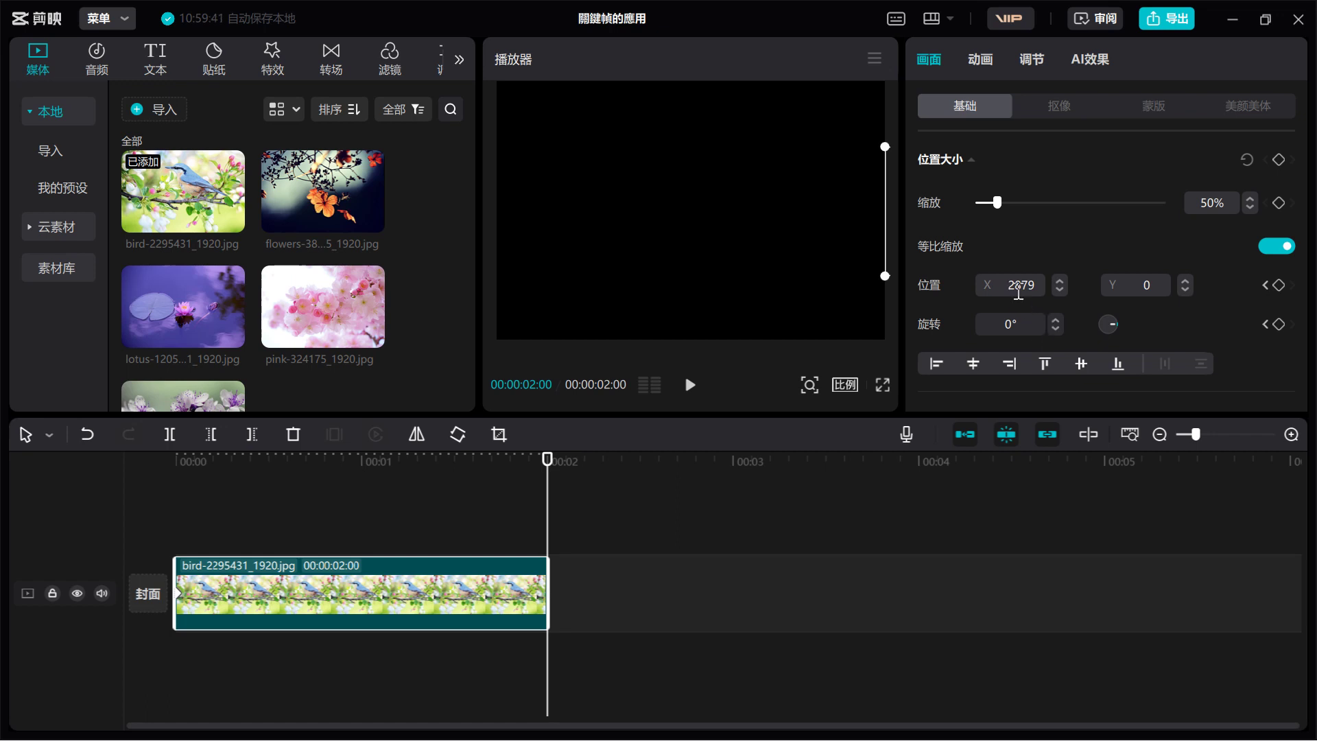
pyautogui.write('-')
pyautogui.press('Return')
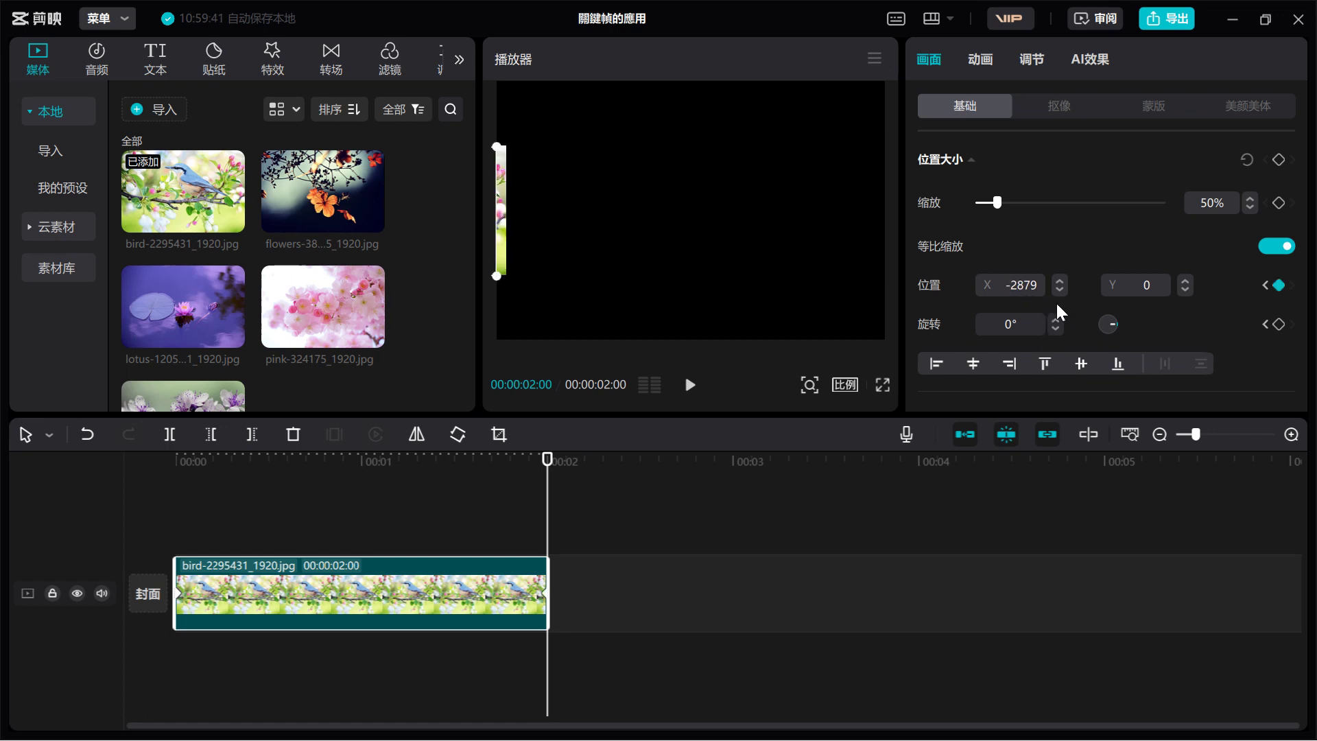
pyautogui.click(1278, 285)
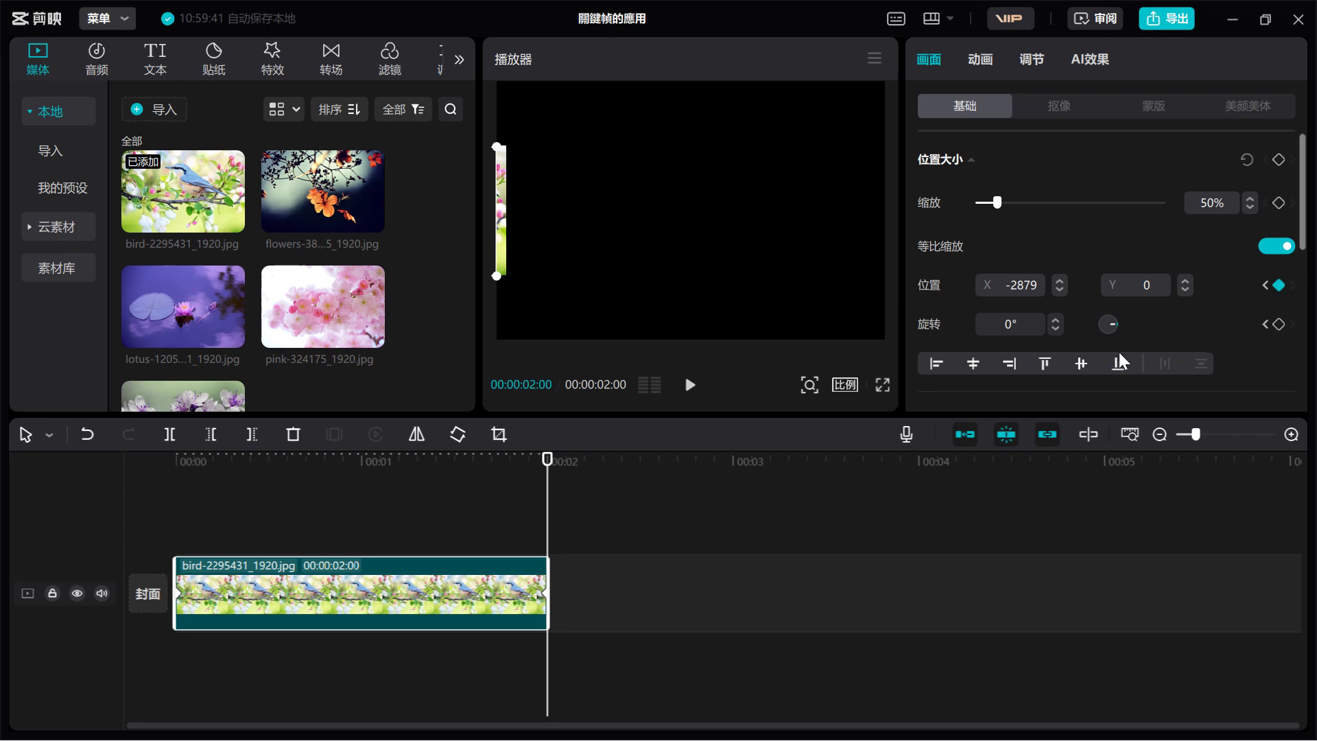
# Set the rotation at the clip's end to 720° and play back the combined move and spin
pyautogui.click(996, 321)
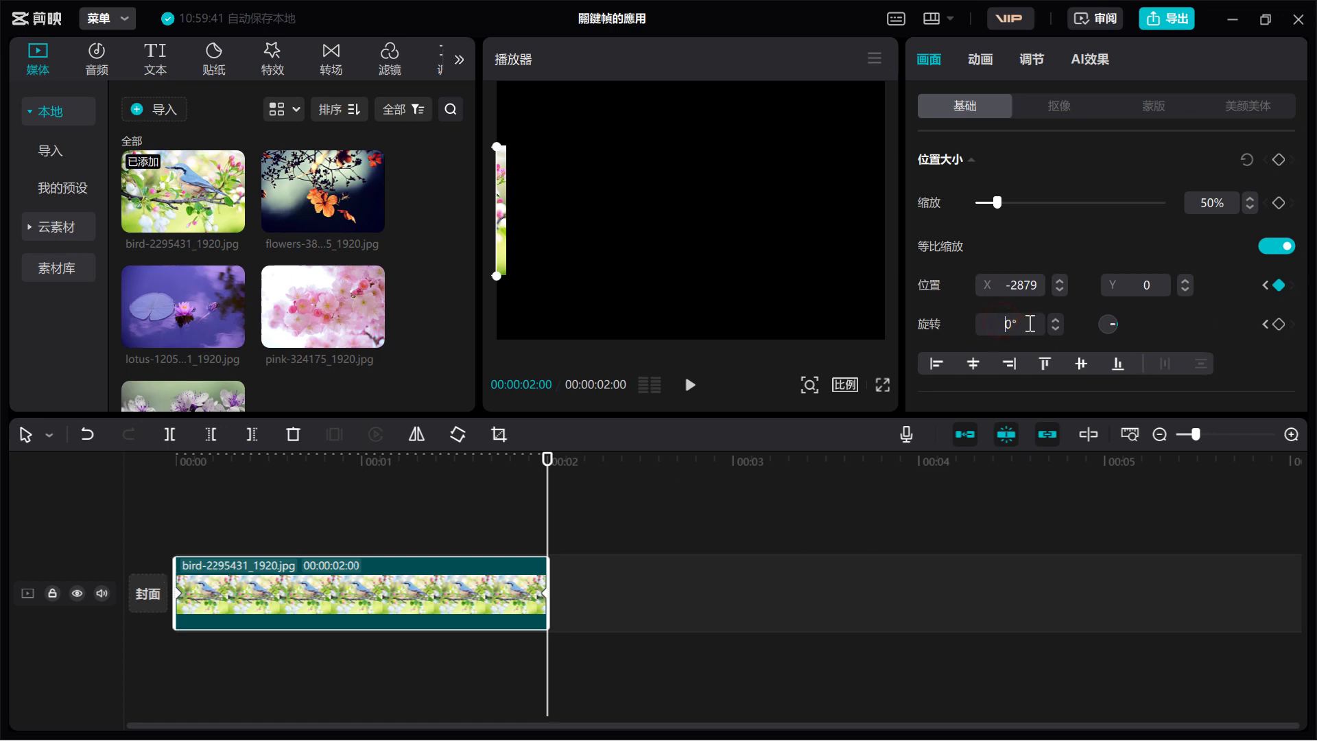
pyautogui.write('72')
pyautogui.press('Return')
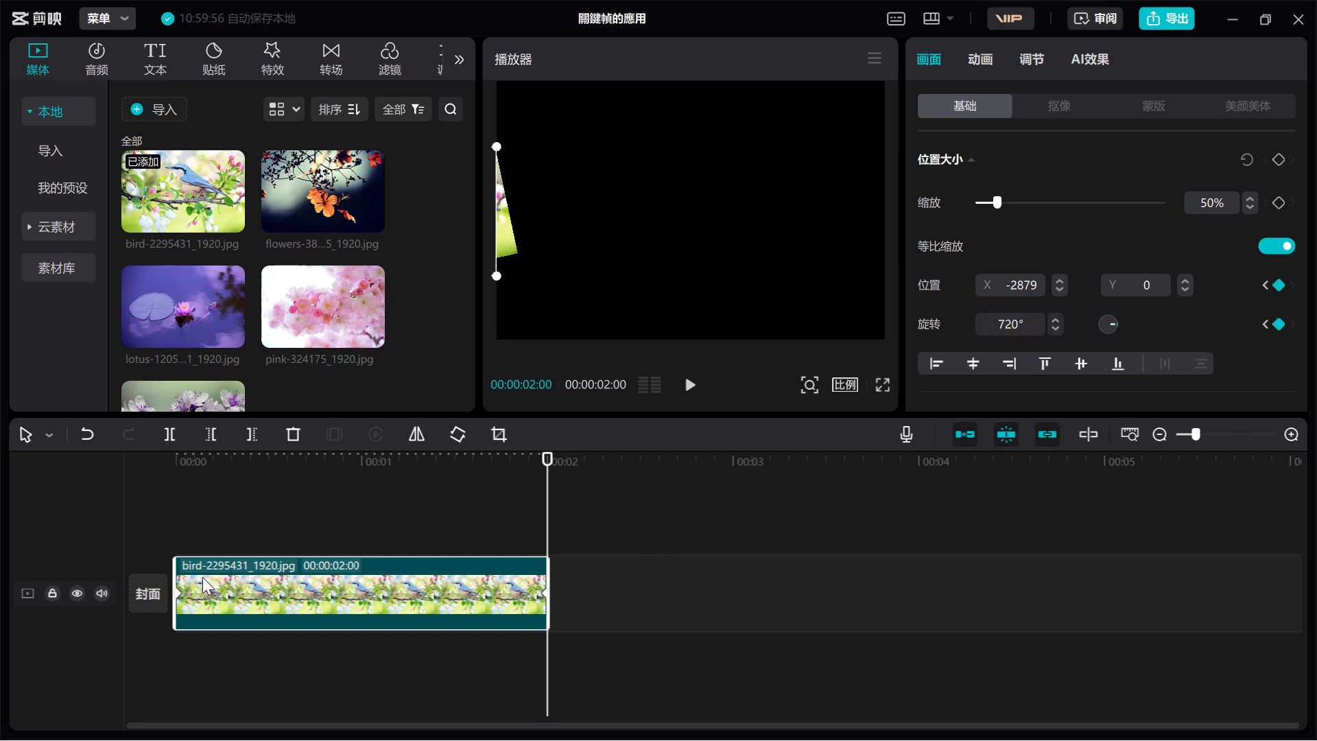
pyautogui.click(687, 388)
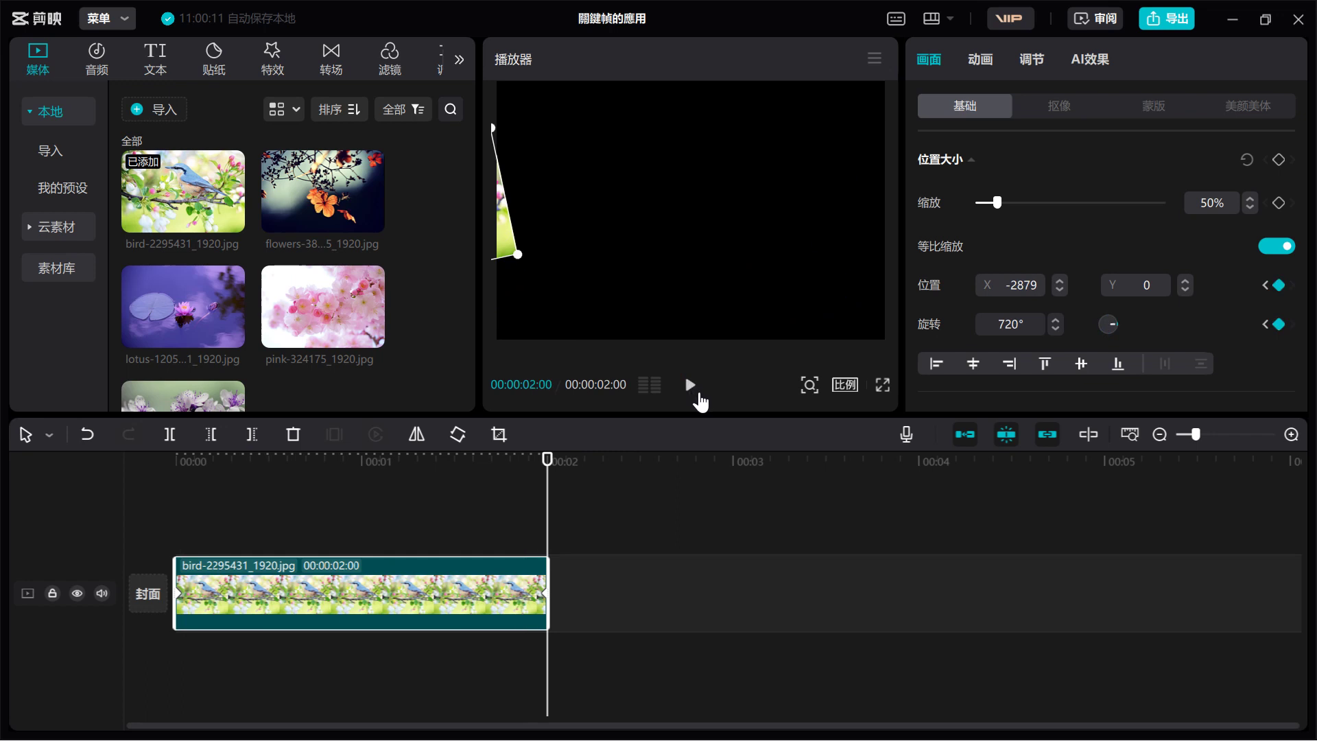
pyautogui.click(690, 387)
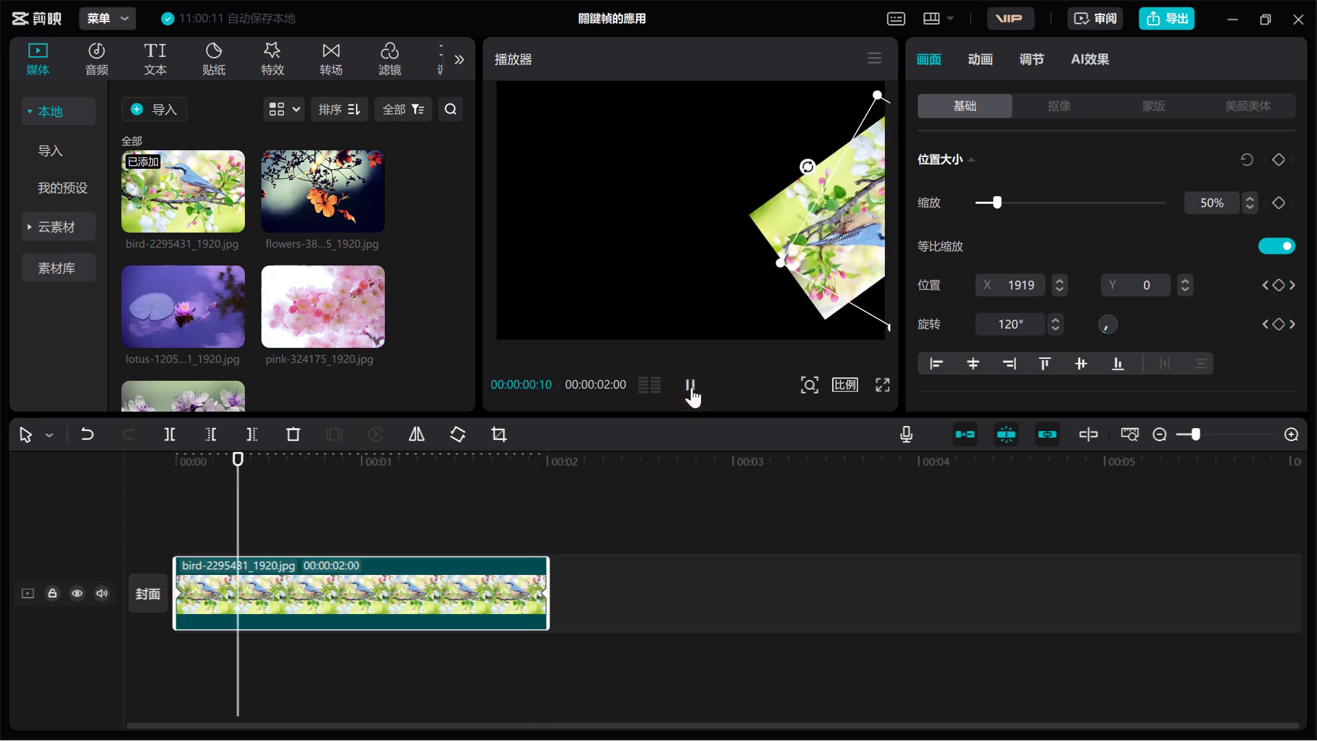